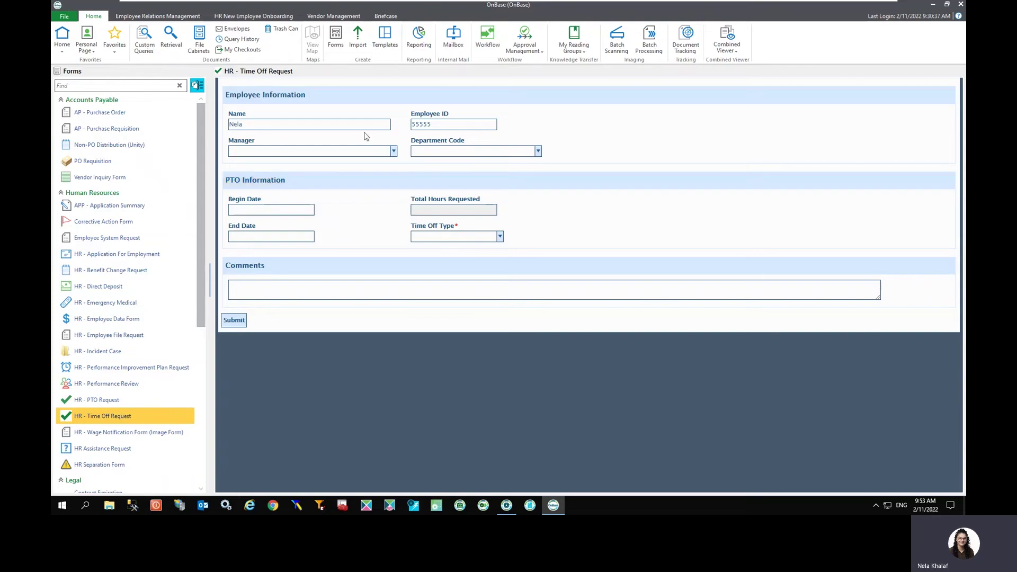
Open the form's Manager dropdown and scroll through the available manager choices
{"action": "left_click", "coordinate": [393, 153]}
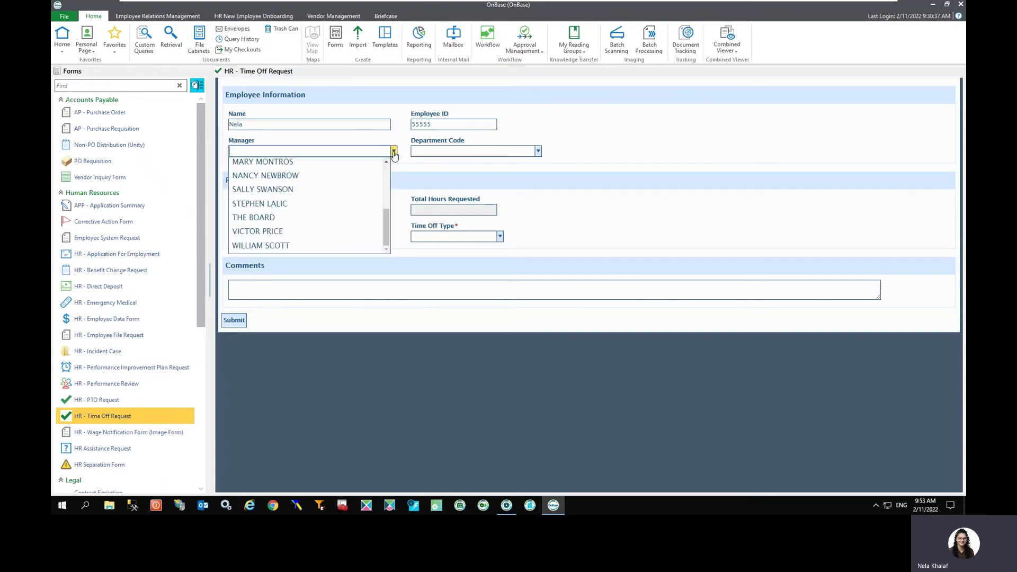
{"action": "scroll", "coordinate": [364, 199], "scroll_direction": "up", "scroll_amount": 3}
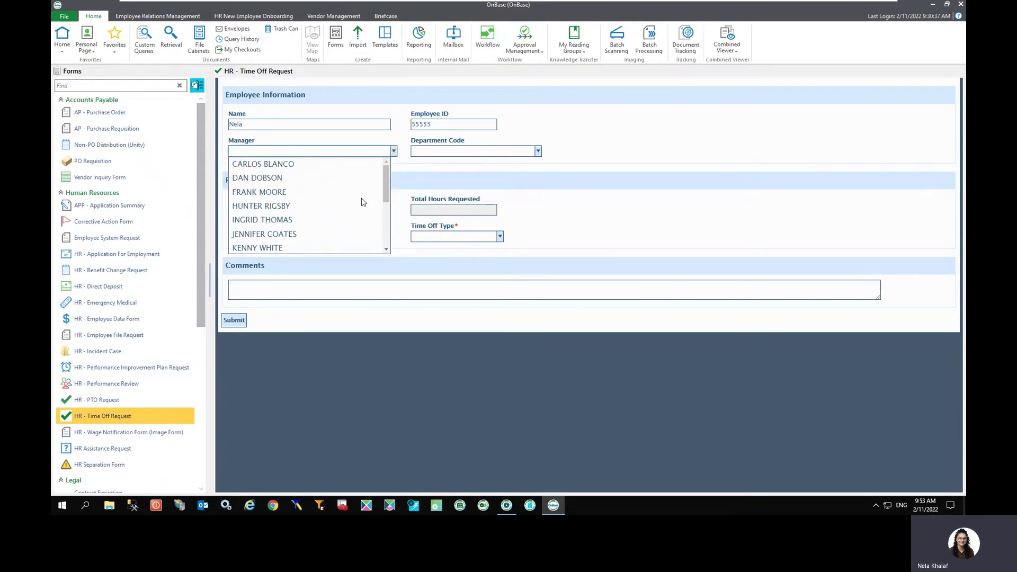
{"action": "scroll", "coordinate": [363, 202], "scroll_direction": "down", "scroll_amount": 1}
{"action": "scroll", "coordinate": [363, 201], "scroll_direction": "down", "scroll_amount": 2}
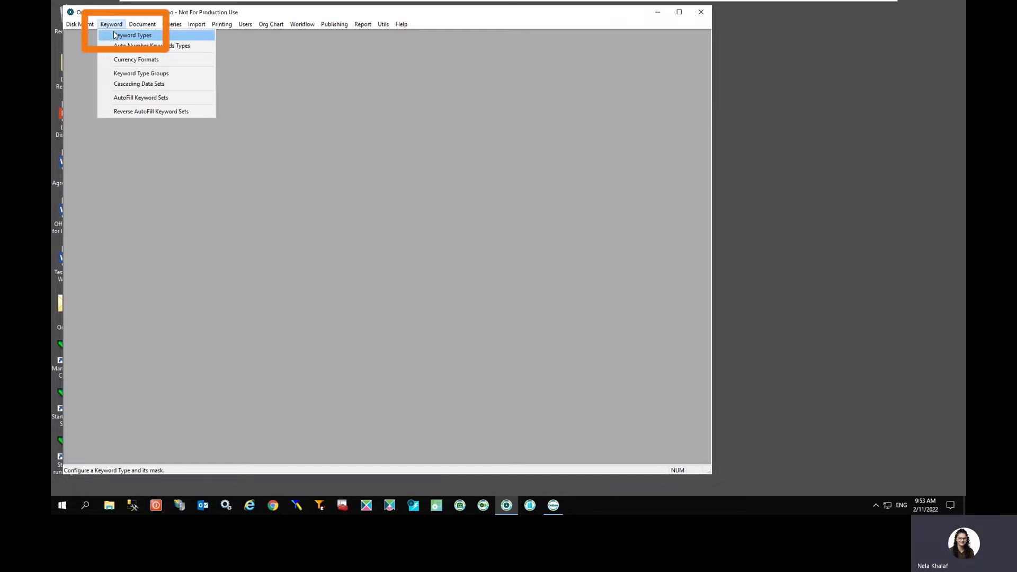
Open Keyword Types and select the Manager keyword type (#292) in the defined list
{"action": "left_click", "coordinate": [111, 36]}
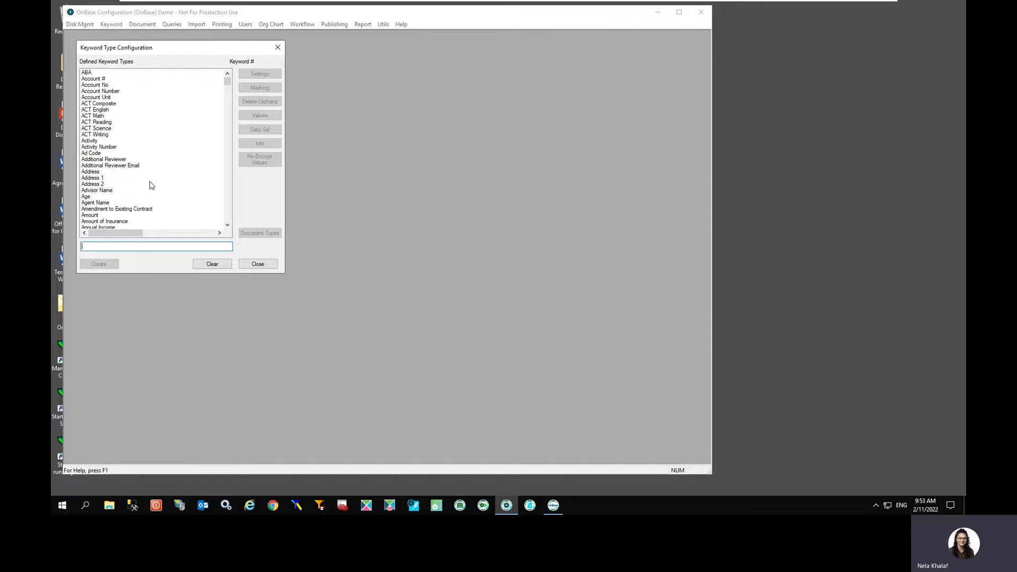
{"action": "scroll", "coordinate": [151, 185], "scroll_direction": "down", "scroll_amount": 2}
{"action": "left_click_drag", "start_coordinate": [228, 82], "coordinate": [229, 127]}
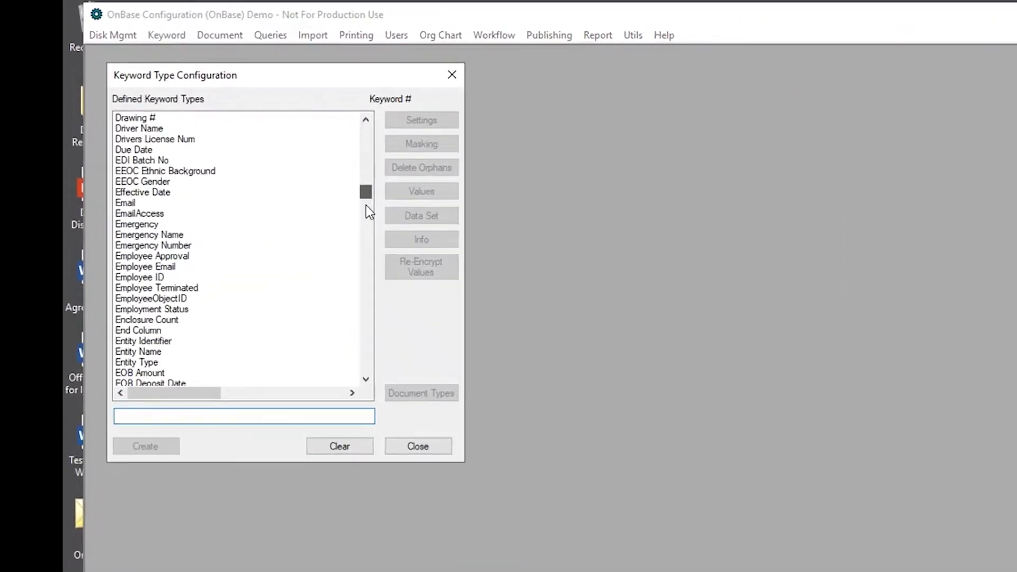
{"action": "left_click_drag", "start_coordinate": [369, 212], "coordinate": [382, 282]}
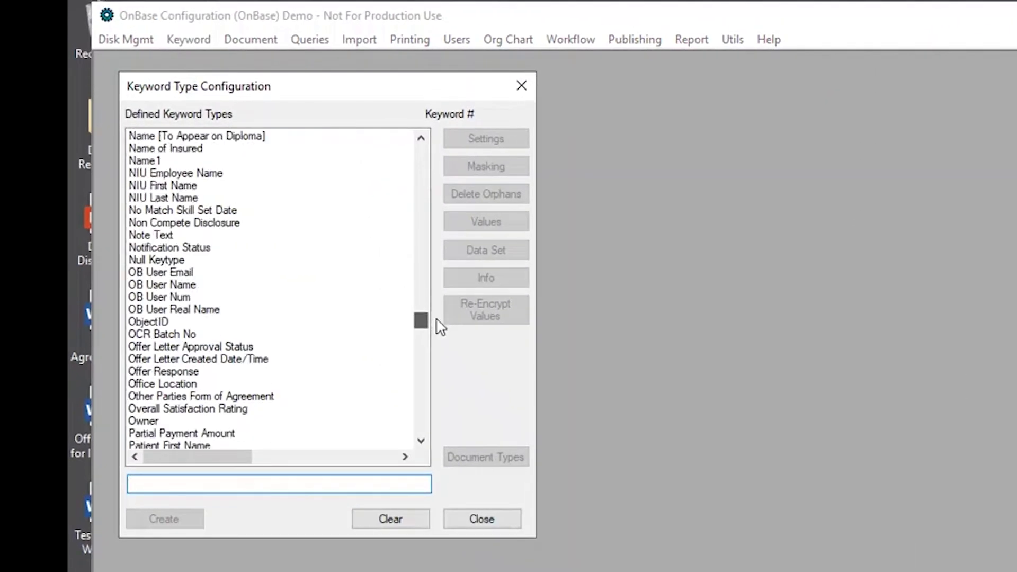
{"action": "left_click_drag", "start_coordinate": [440, 327], "coordinate": [431, 315]}
{"action": "left_click", "coordinate": [148, 247]}
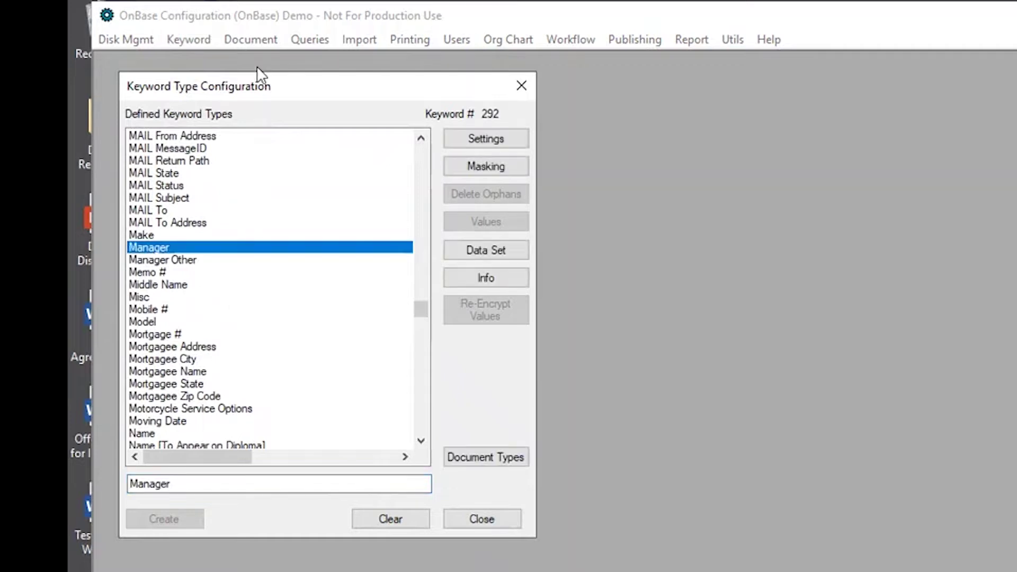
Open the Manager data set and delete the outdated manager name
{"action": "left_click", "coordinate": [520, 253]}
{"action": "scroll", "coordinate": [217, 322], "scroll_direction": "down", "scroll_amount": 2}
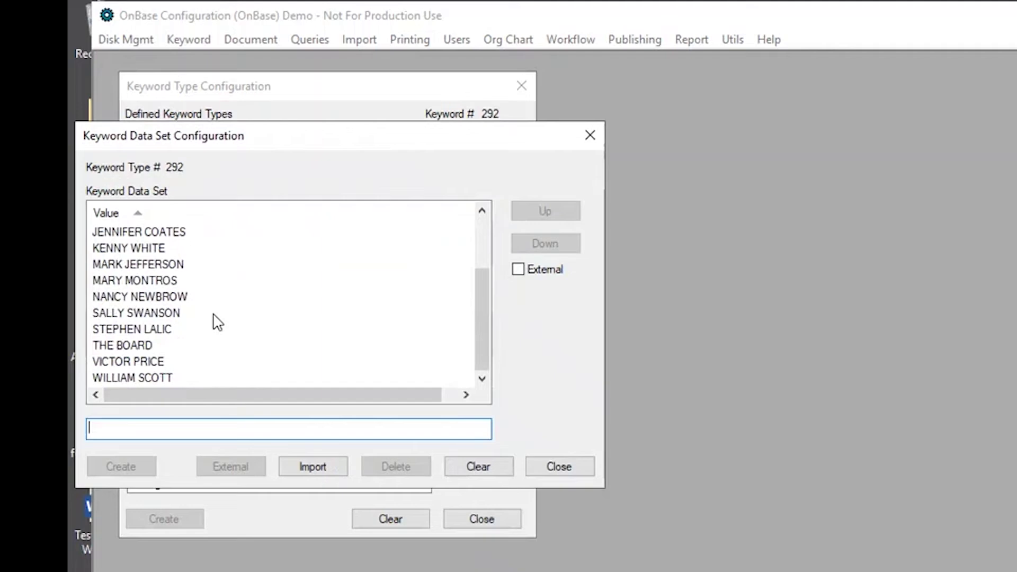
{"action": "scroll", "coordinate": [217, 321], "scroll_direction": "up", "scroll_amount": 2}
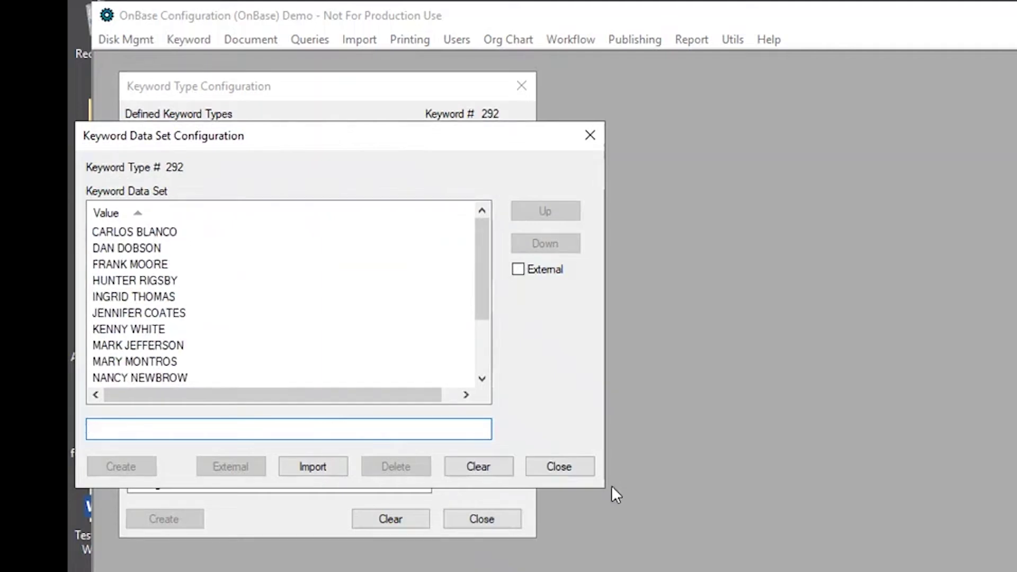
{"action": "left_click_drag", "start_coordinate": [522, 151], "coordinate": [717, 171]}
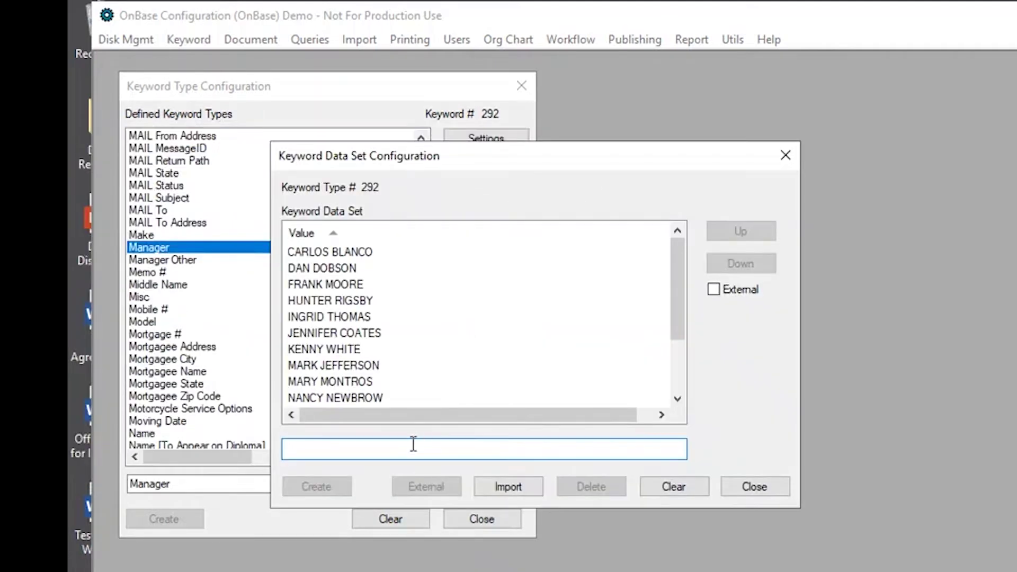
{"action": "scroll", "coordinate": [418, 358], "scroll_direction": "down", "scroll_amount": 2}
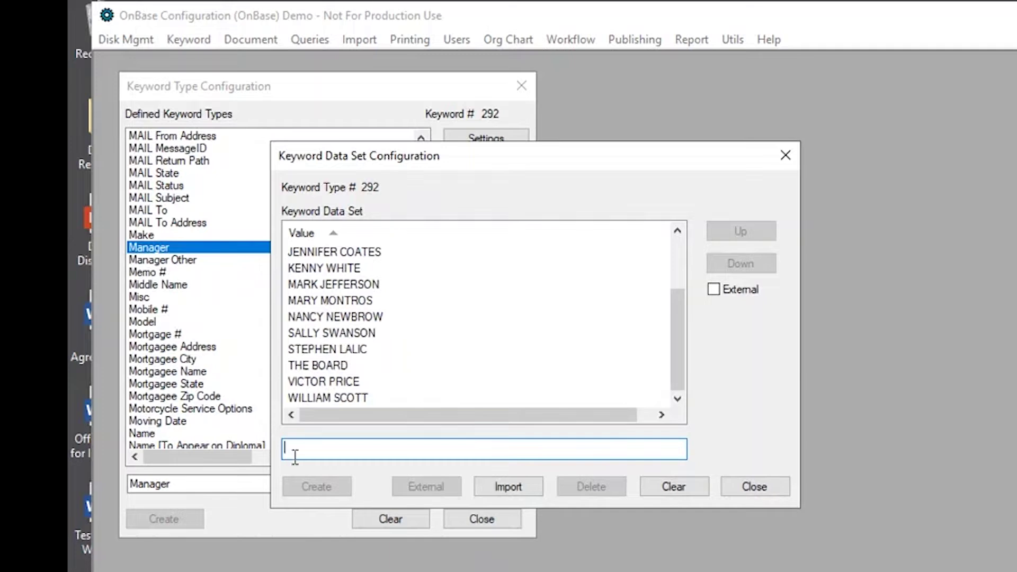
{"action": "left_click", "coordinate": [312, 383]}
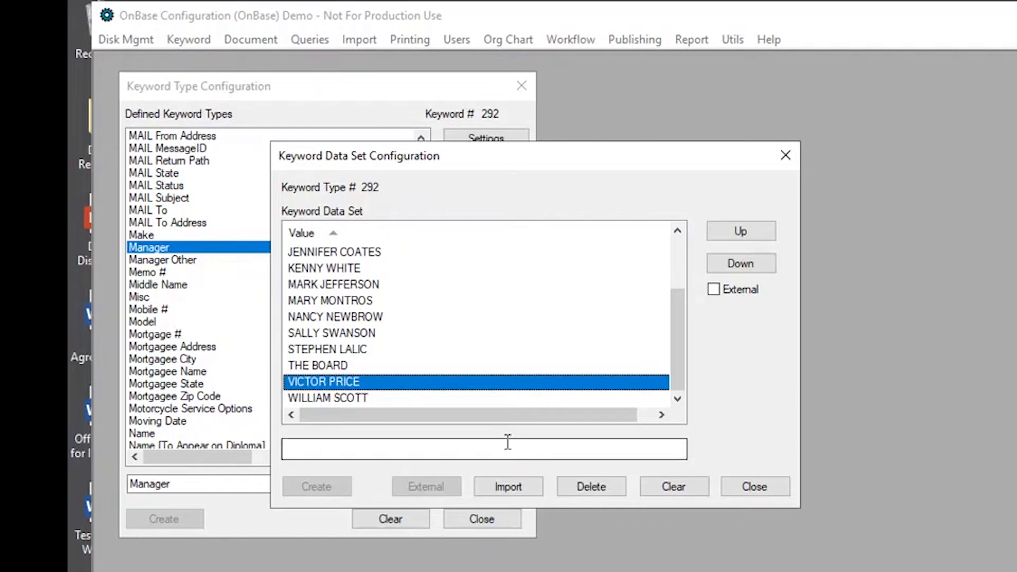
{"action": "left_click", "coordinate": [619, 489]}
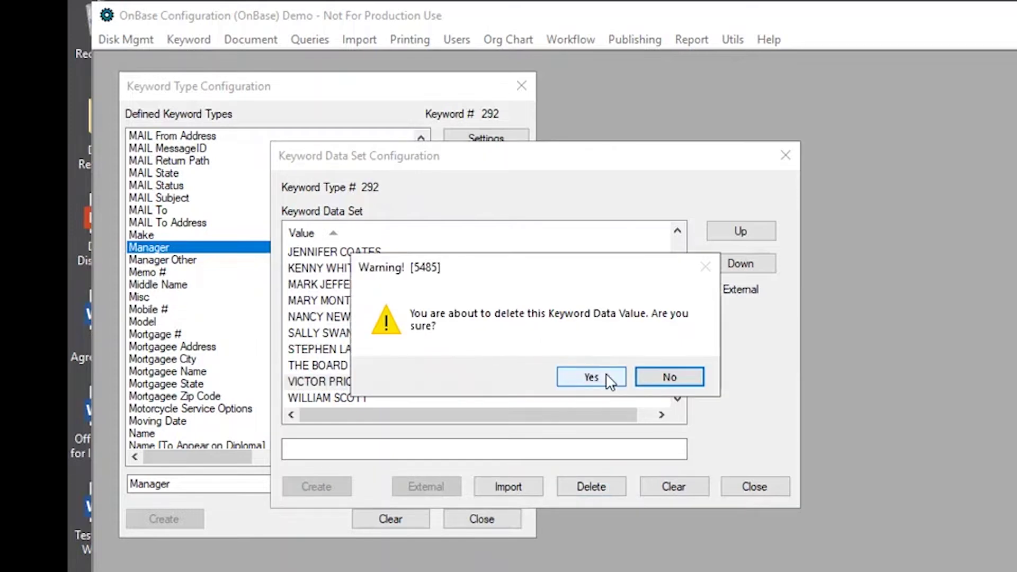
{"action": "left_click", "coordinate": [610, 379]}
Add the new manager's full name as a value in the Manager data set
{"action": "scroll", "coordinate": [380, 344], "scroll_direction": "up", "scroll_amount": 1}
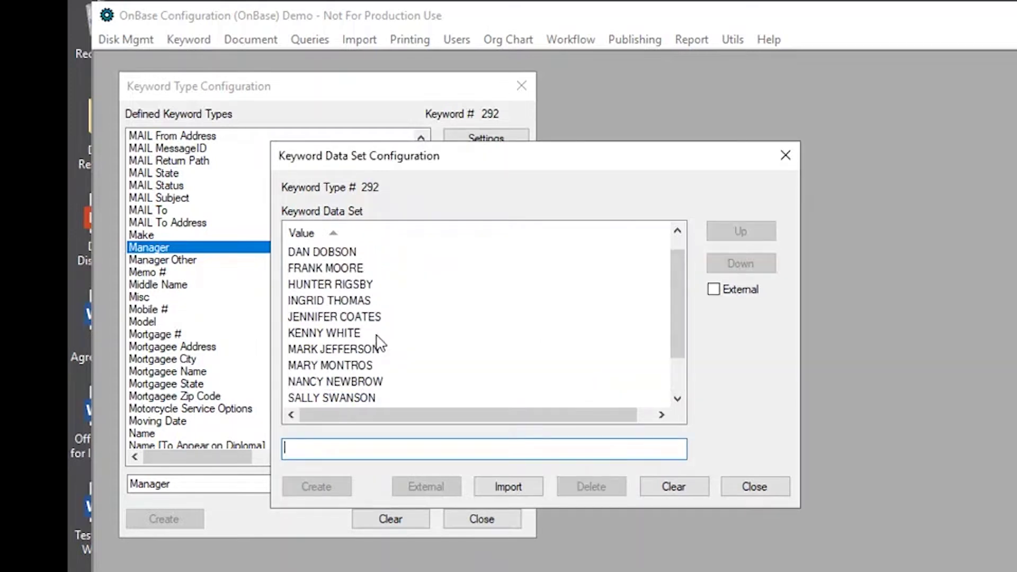
{"action": "scroll", "coordinate": [380, 344], "scroll_direction": "up", "scroll_amount": 1}
{"action": "scroll", "coordinate": [380, 344], "scroll_direction": "down", "scroll_amount": 2}
{"action": "left_click", "coordinate": [400, 451]}
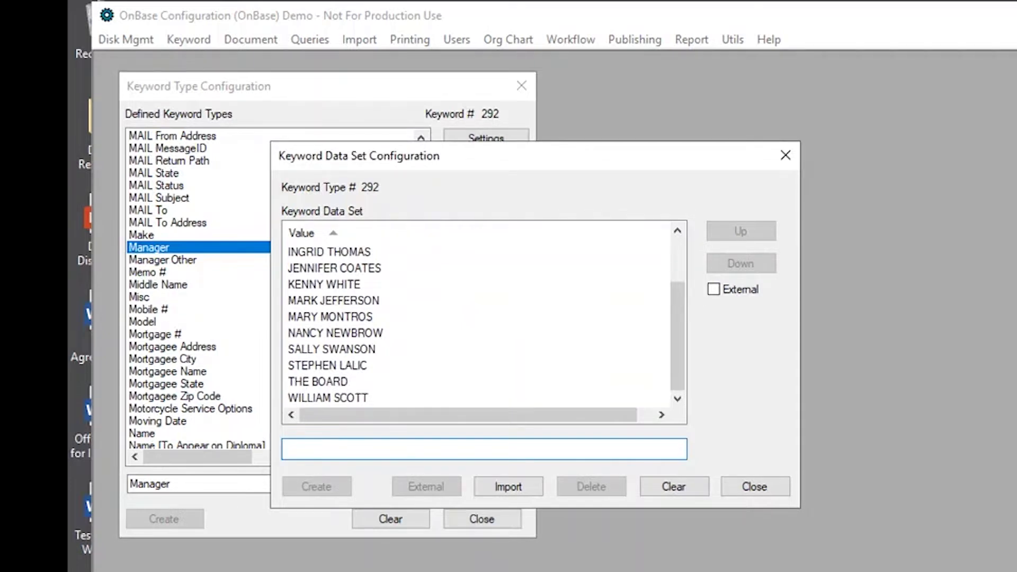
{"action": "type", "text": "MICHAEL "}
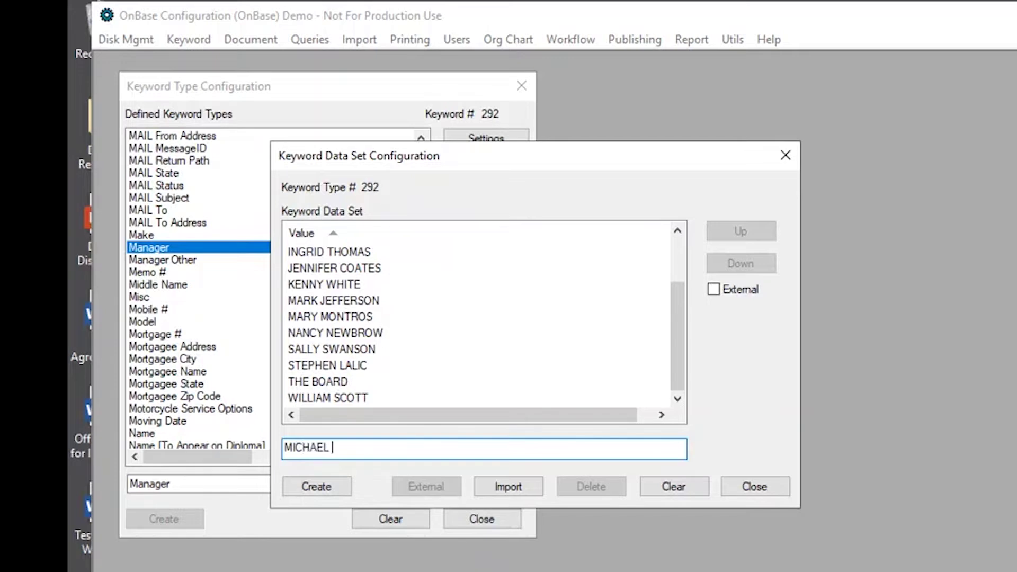
{"action": "type", "text": "SCOTT"}
{"action": "left_click", "coordinate": [345, 491]}
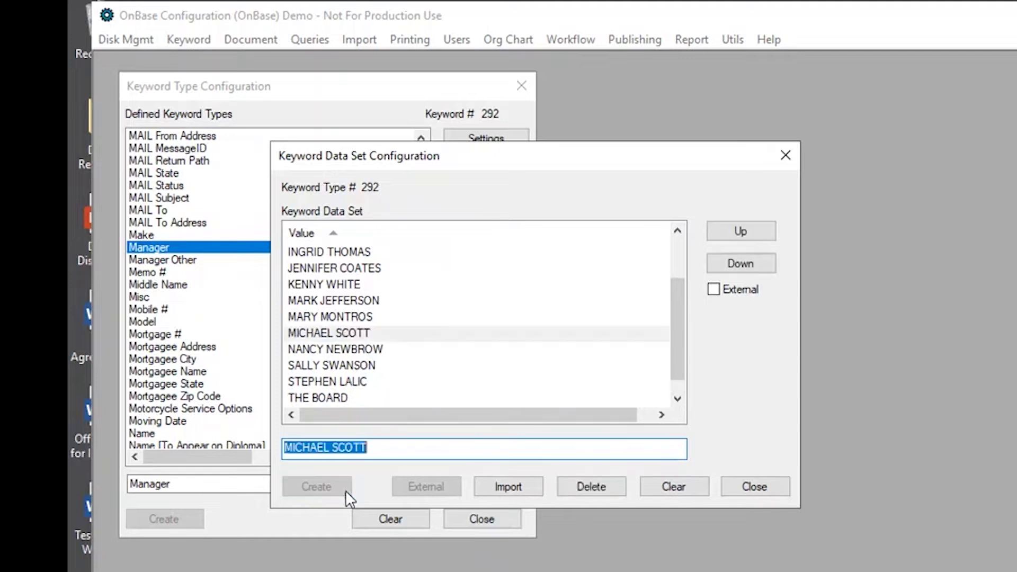
Close and reopen the Manager data set to verify the new entry, then close it
{"action": "left_click", "coordinate": [755, 485]}
{"action": "left_click", "coordinate": [513, 260]}
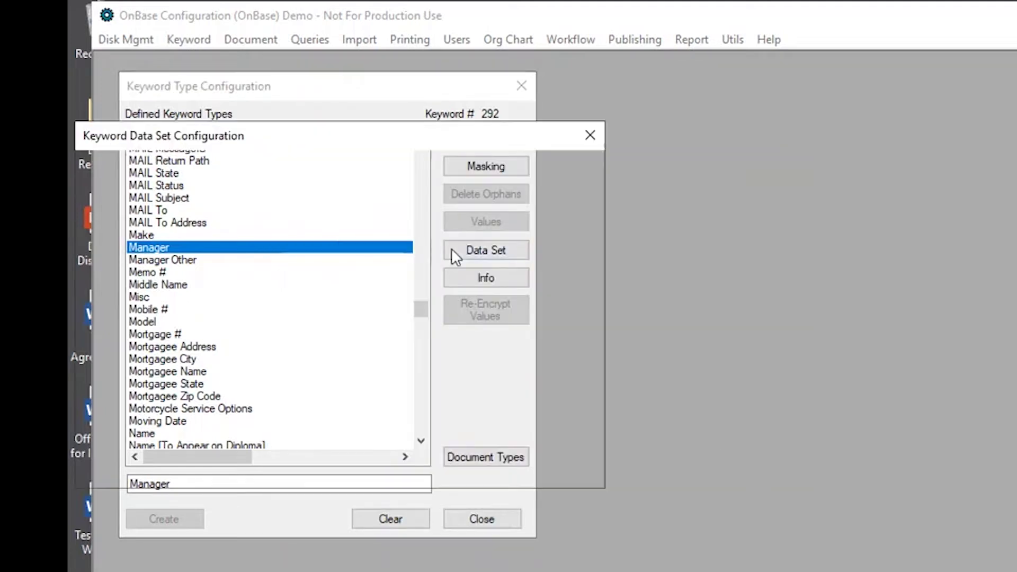
{"action": "scroll", "coordinate": [234, 291], "scroll_direction": "down", "scroll_amount": 2}
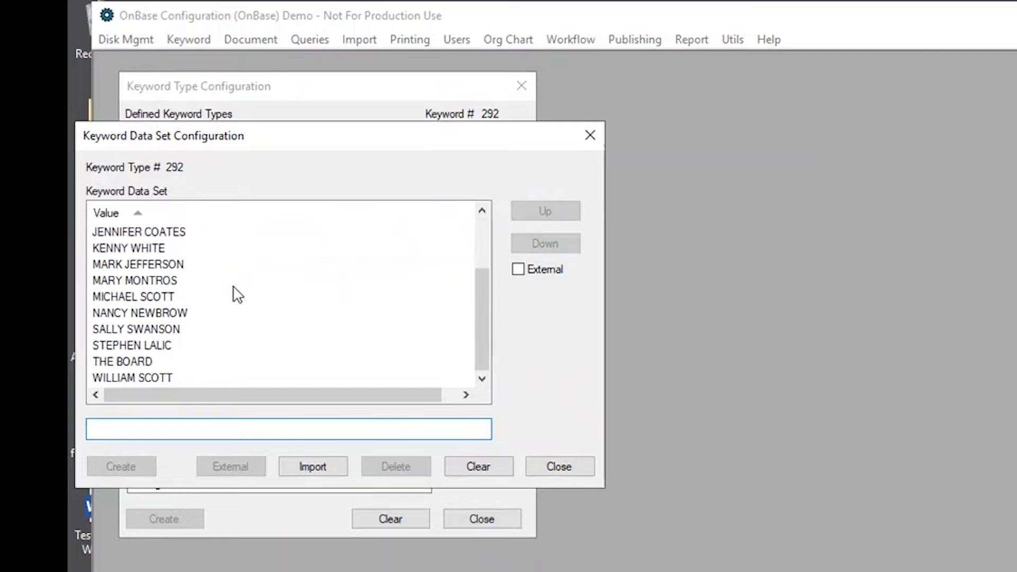
{"action": "left_click", "coordinate": [117, 297]}
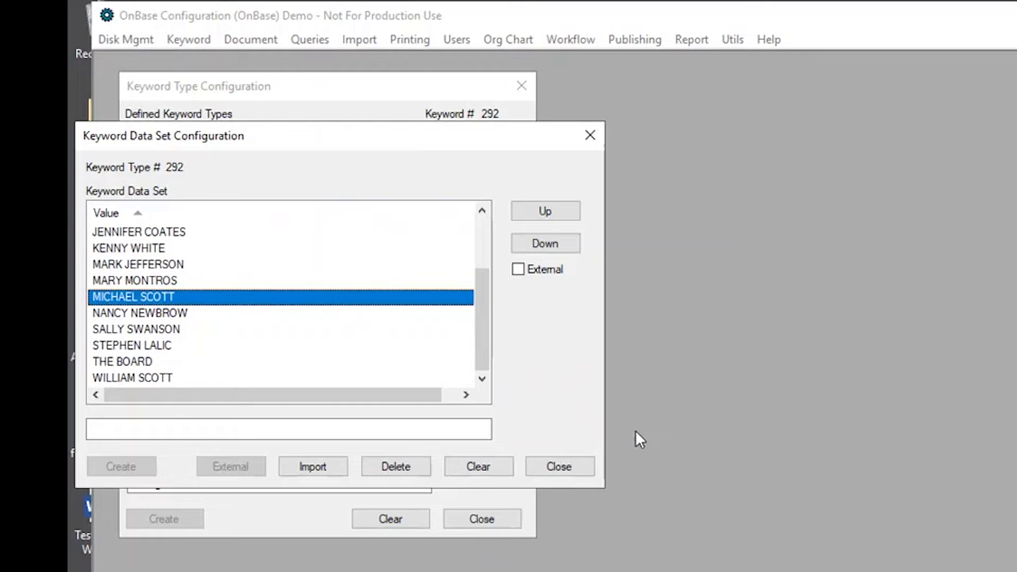
{"action": "left_click", "coordinate": [585, 470]}
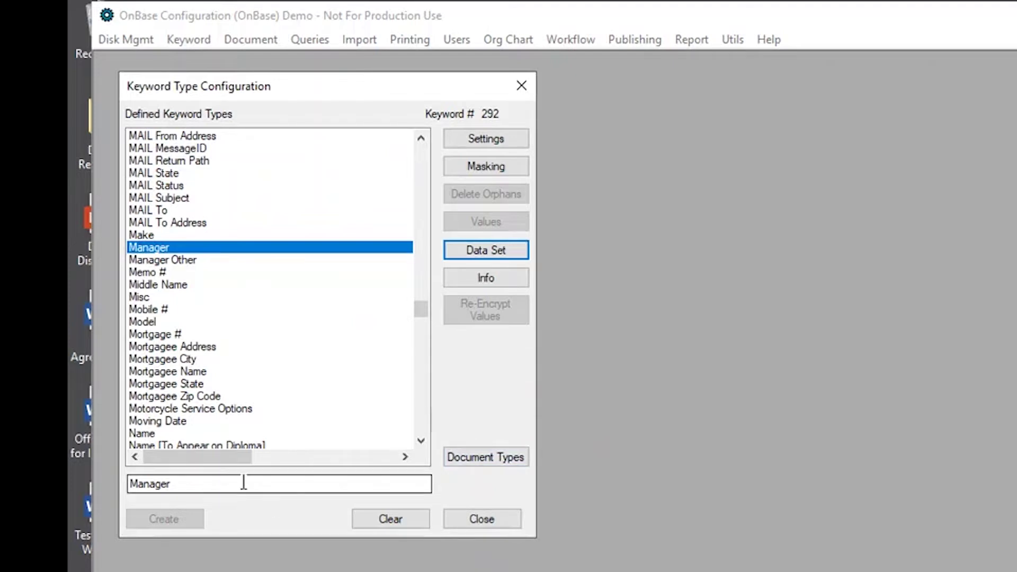
Create a new keyword type named 'Pasta'
{"action": "left_click_drag", "start_coordinate": [239, 484], "coordinate": [69, 475]}
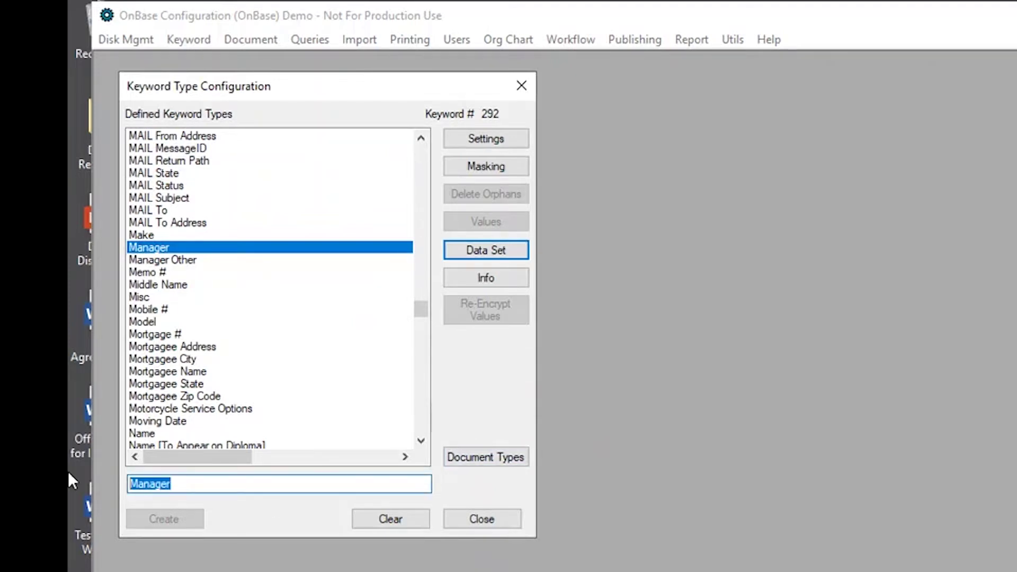
{"action": "type", "text": "Pasta"}
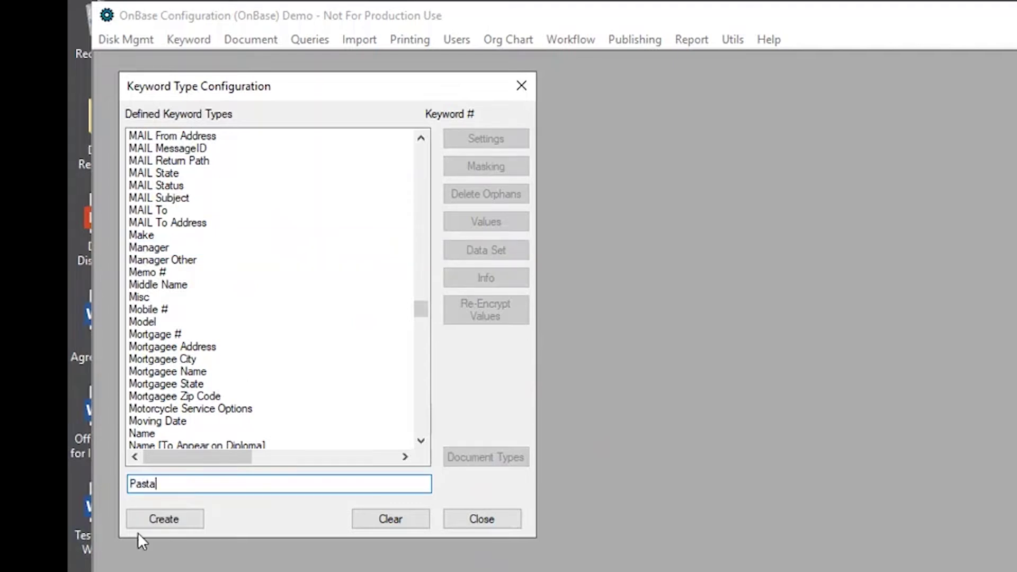
{"action": "left_click", "coordinate": [167, 523]}
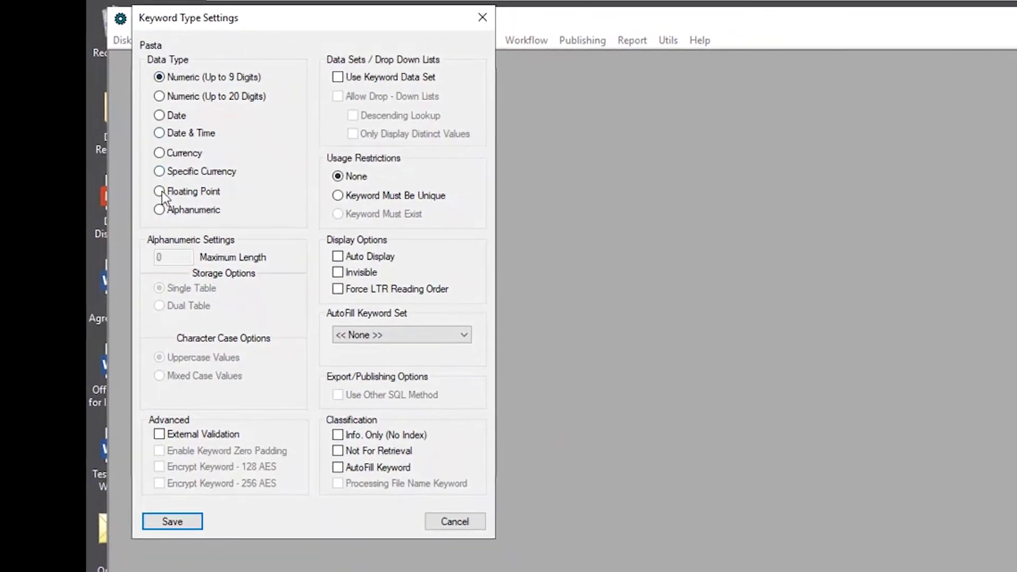
Save Pasta as Alphanumeric, maximum length 40, with Use Keyword Data Set enabled
{"action": "left_click", "coordinate": [215, 214]}
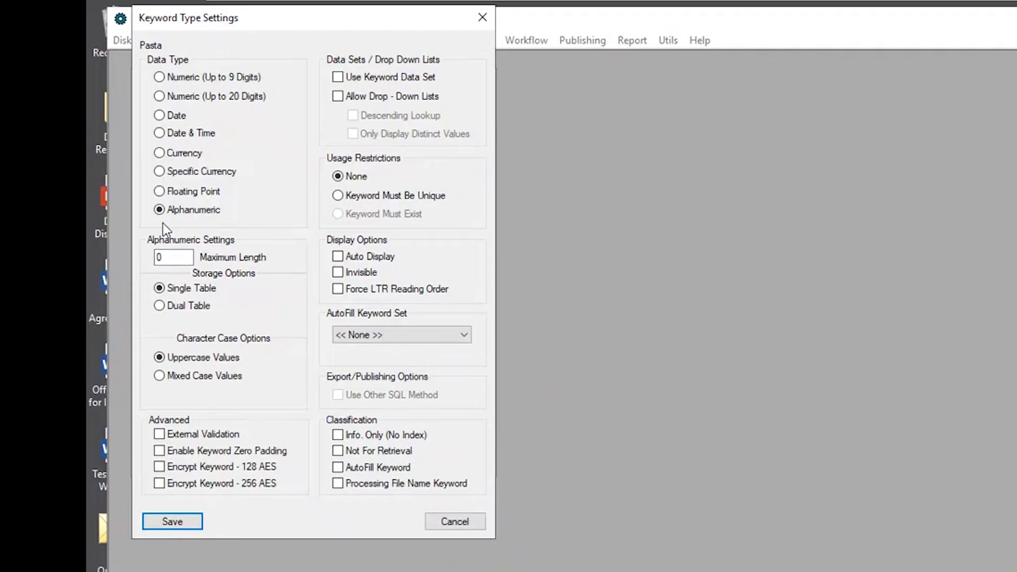
{"action": "left_click_drag", "start_coordinate": [188, 258], "coordinate": [131, 257]}
{"action": "type", "text": "40"}
{"action": "left_click", "coordinate": [342, 79]}
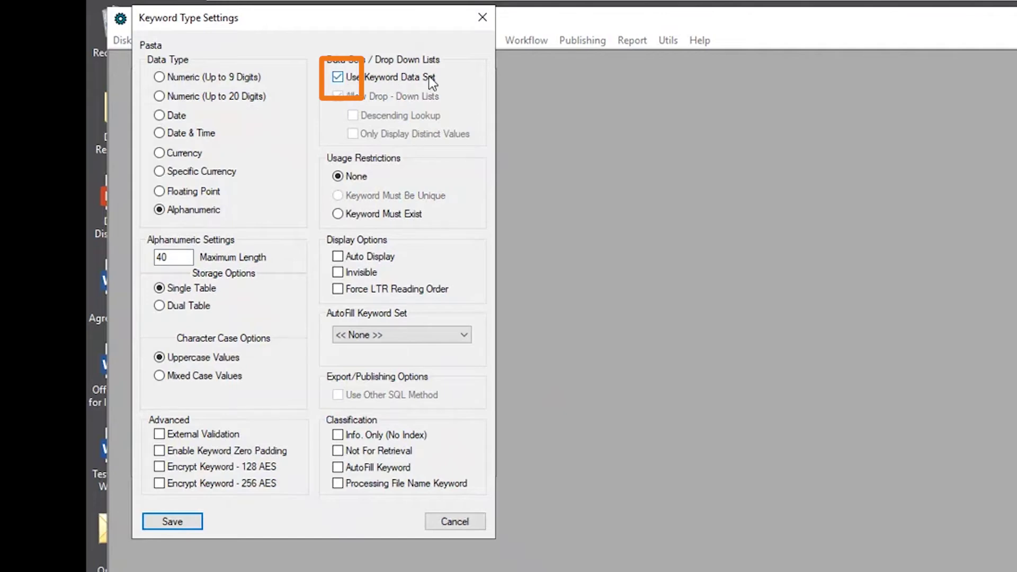
{"action": "left_click", "coordinate": [187, 519]}
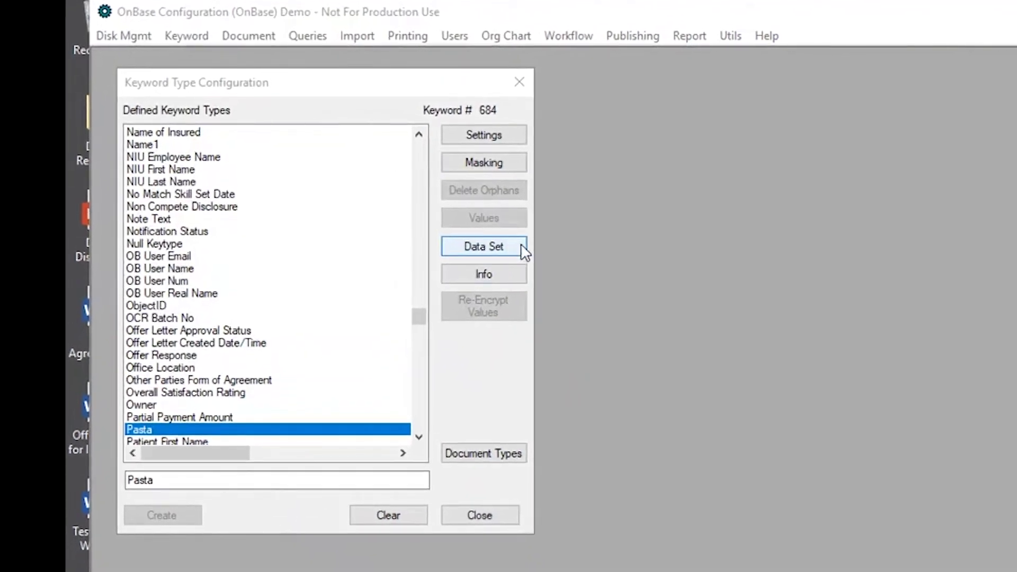
Open the Pasta data set and add SPAGHETTI, PENNE and RAVIOLI
{"action": "left_click", "coordinate": [519, 253]}
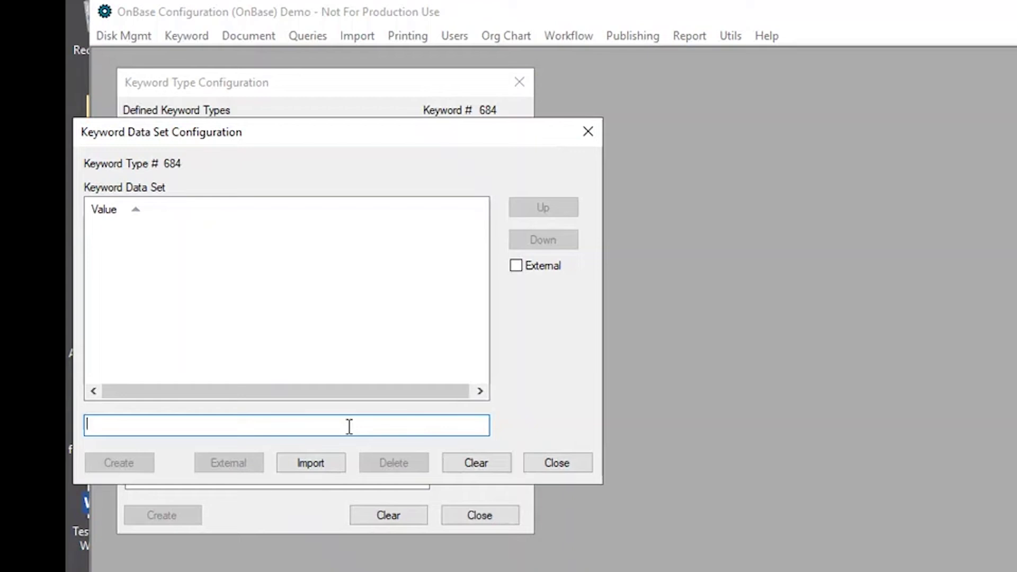
{"action": "type", "text": "S"}
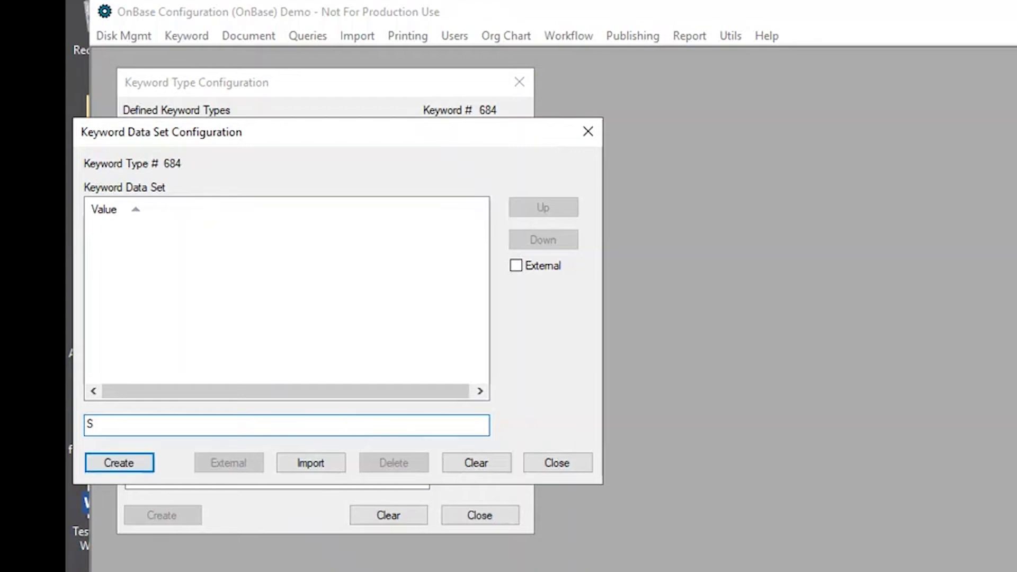
{"action": "type", "text": "PAGHETTI"}
{"action": "key", "text": "Return"}
{"action": "type", "text": "B"}
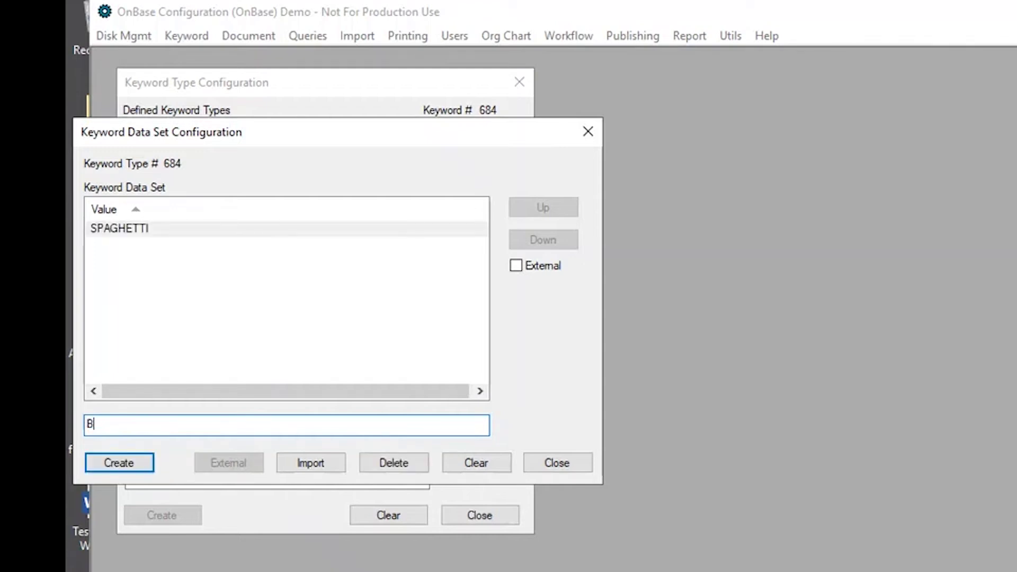
{"action": "key", "text": "BackSpace"}
{"action": "type", "text": "PENNE"}
{"action": "key", "text": "Return"}
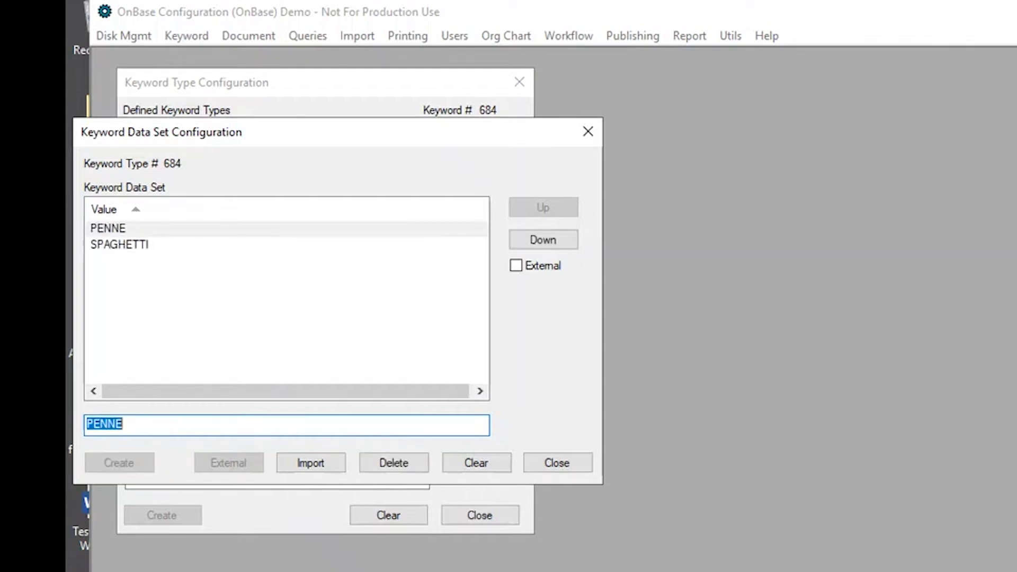
{"action": "type", "text": "RAVIOLI"}
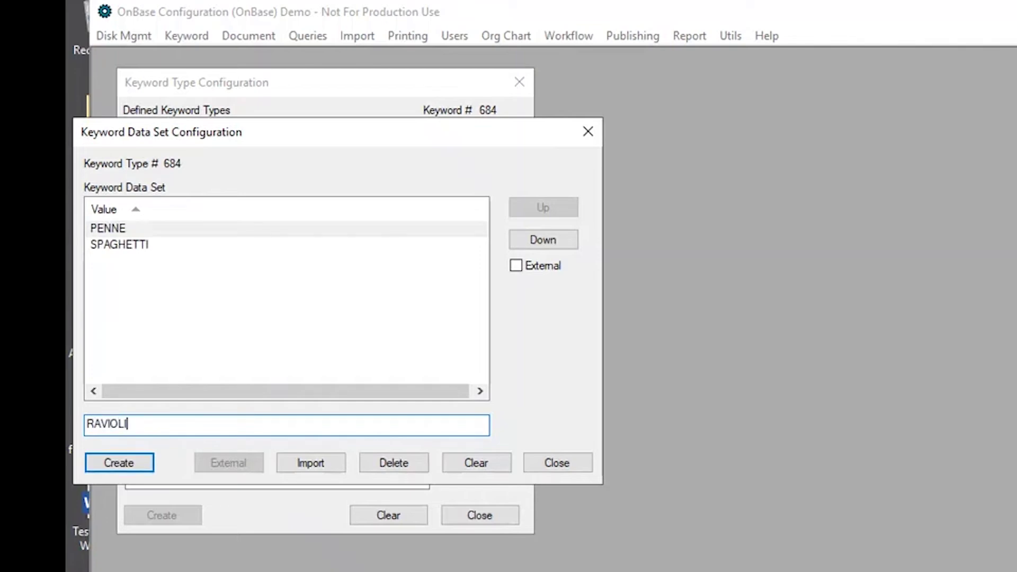
{"action": "key", "text": "Return"}
Replace the misspelled RIGATONIIIII entry with RIGATONI and clear the new-value field
{"action": "type", "text": "RIGA"}
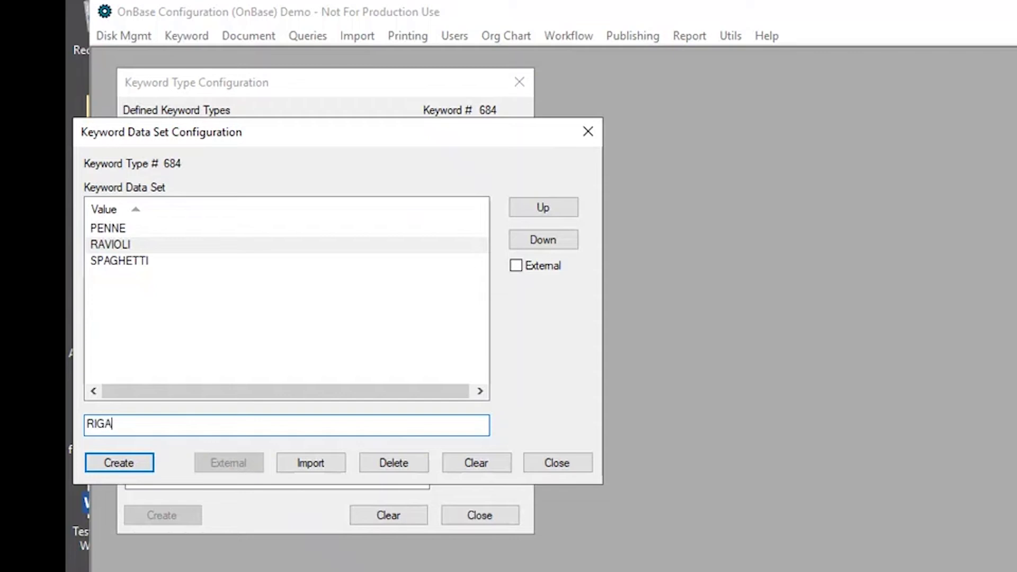
{"action": "type", "text": "TONIIIII"}
{"action": "key", "text": "Return"}
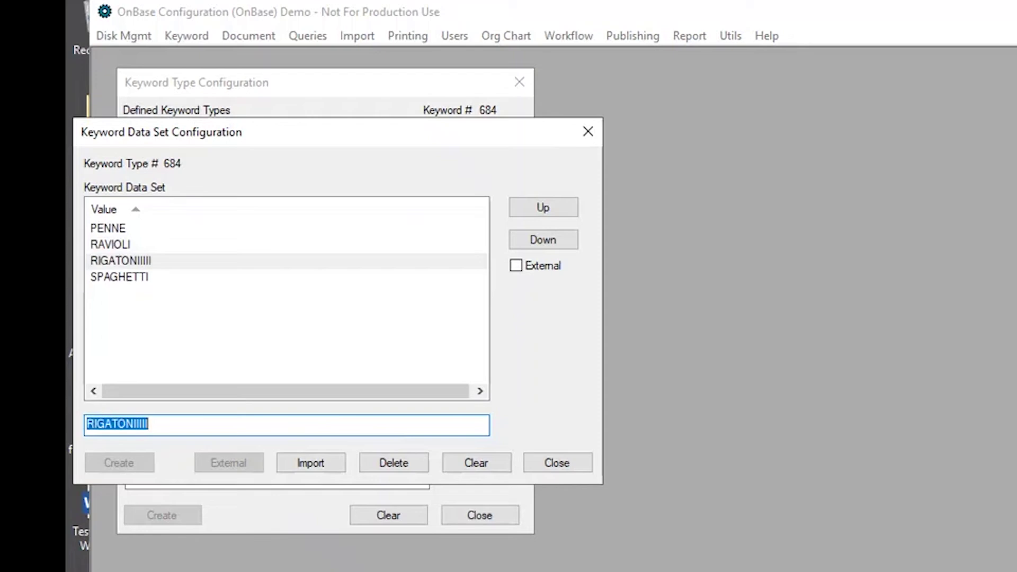
{"action": "left_click", "coordinate": [367, 261]}
{"action": "left_click", "coordinate": [386, 465]}
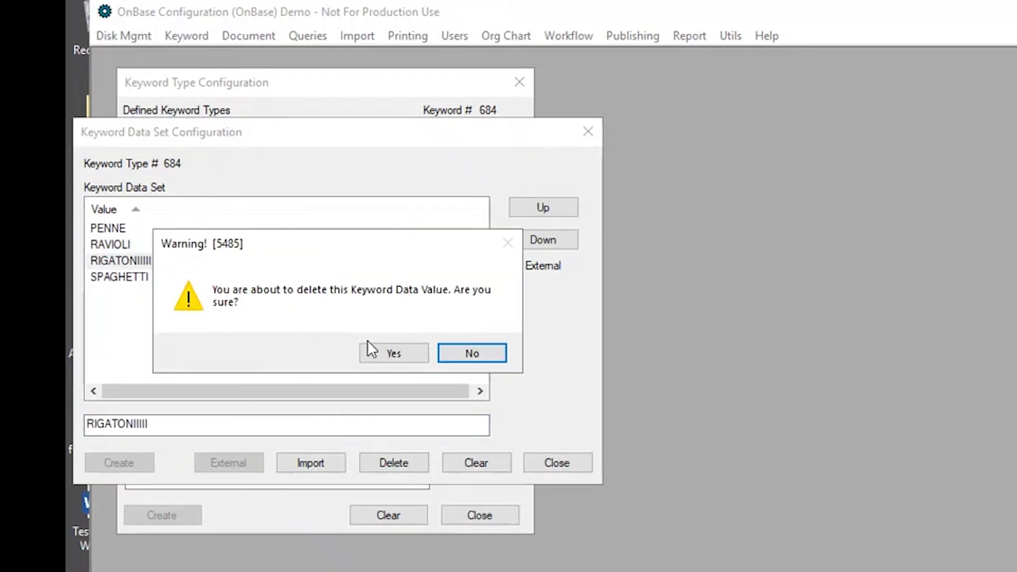
{"action": "left_click", "coordinate": [369, 347]}
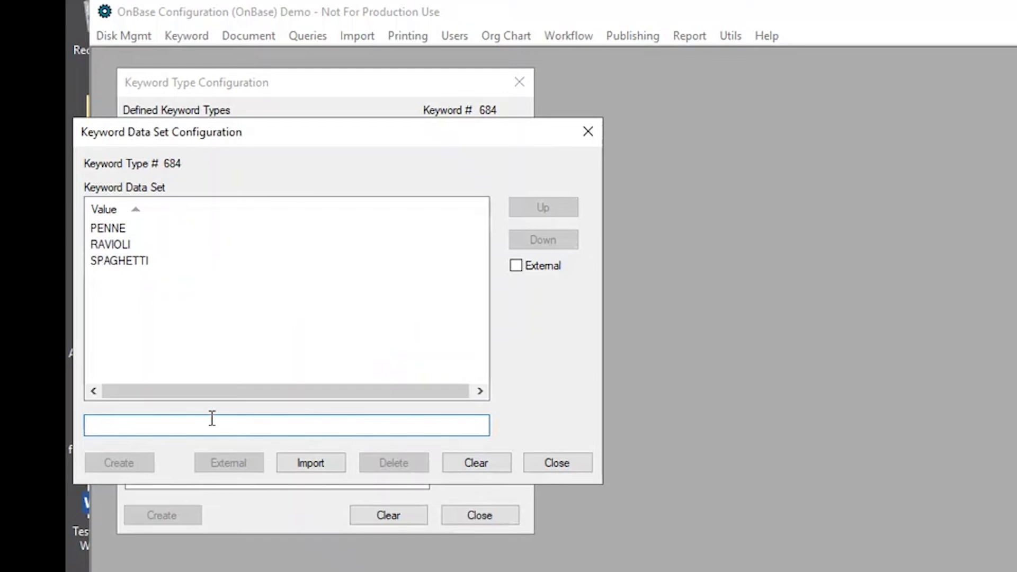
{"action": "type", "text": "RIG"}
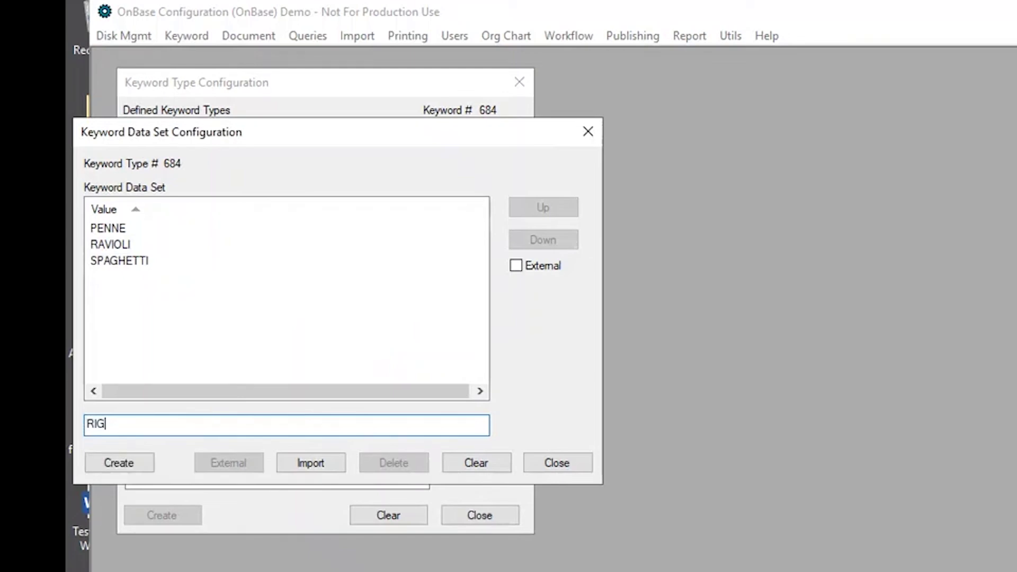
{"action": "type", "text": "ATONI"}
{"action": "left_click", "coordinate": [151, 467]}
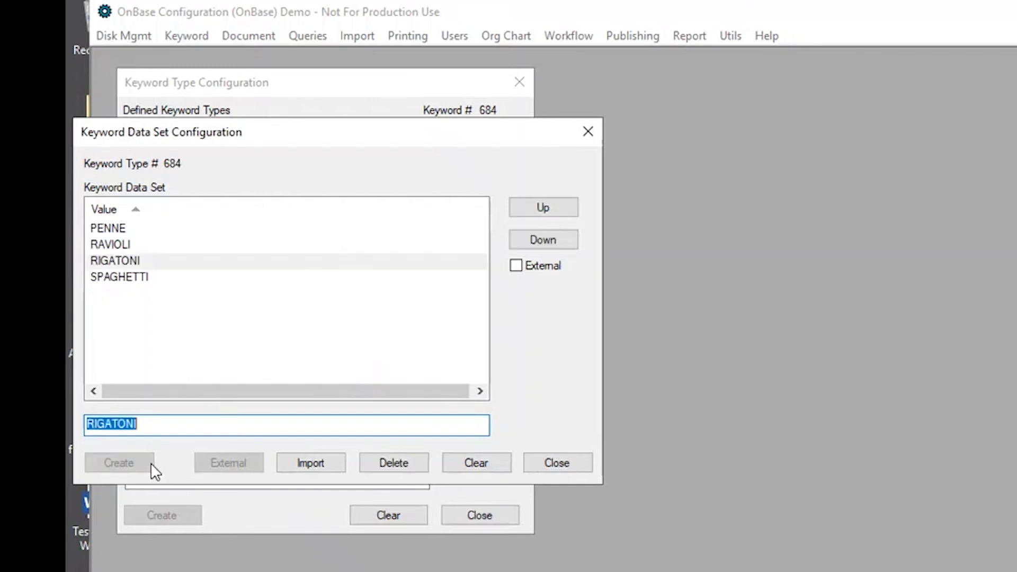
{"action": "left_click", "coordinate": [239, 313]}
{"action": "left_click_drag", "start_coordinate": [227, 423], "coordinate": [68, 424]}
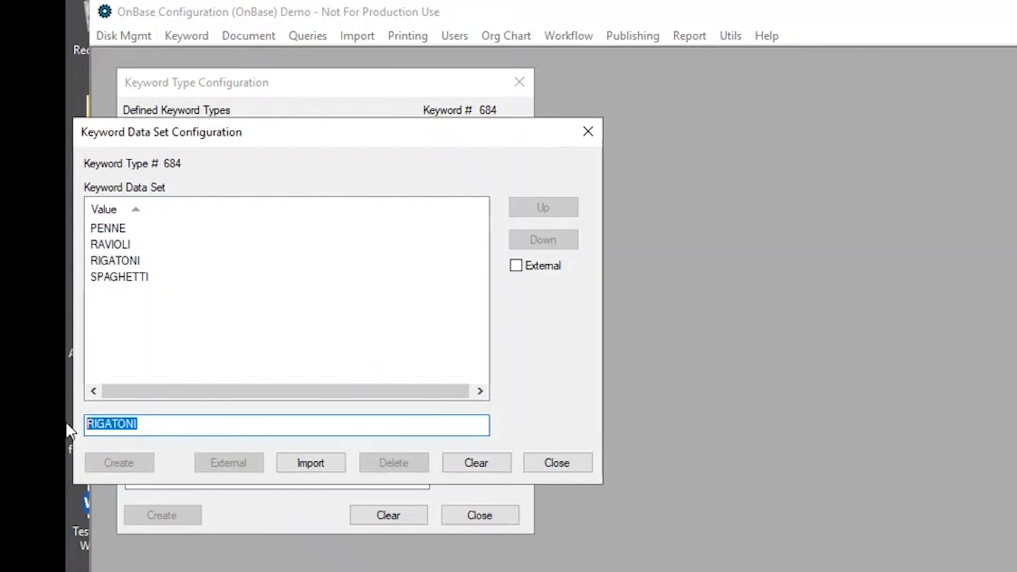
{"action": "key", "text": "BackSpace"}
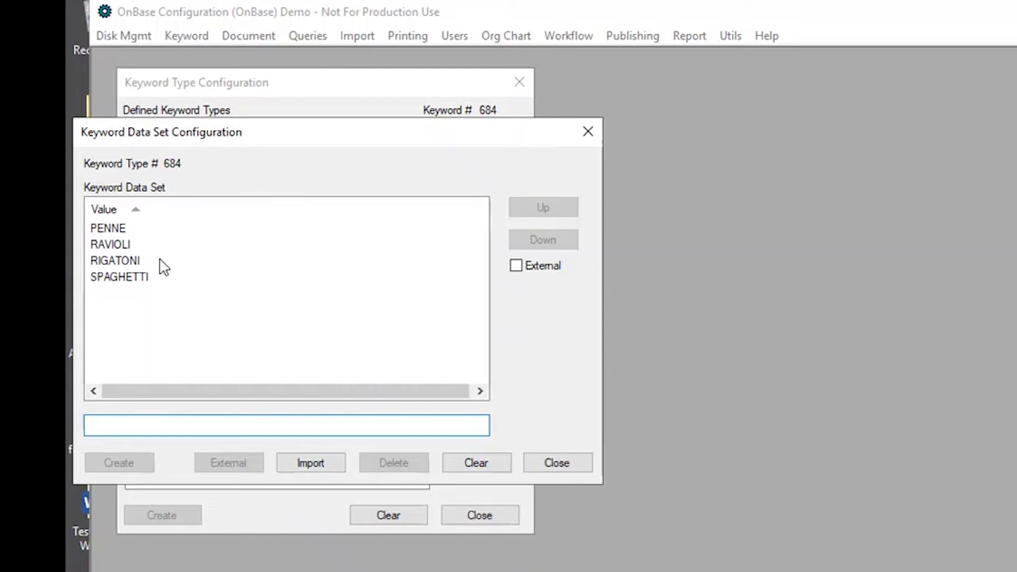
Reorder Pasta values to SPAGHETTI, RAVIOLI, RIGATONI, PENNE and save the sorting on close
{"action": "left_click", "coordinate": [198, 278]}
{"action": "left_click", "coordinate": [544, 211]}
{"action": "left_click", "coordinate": [543, 212]}
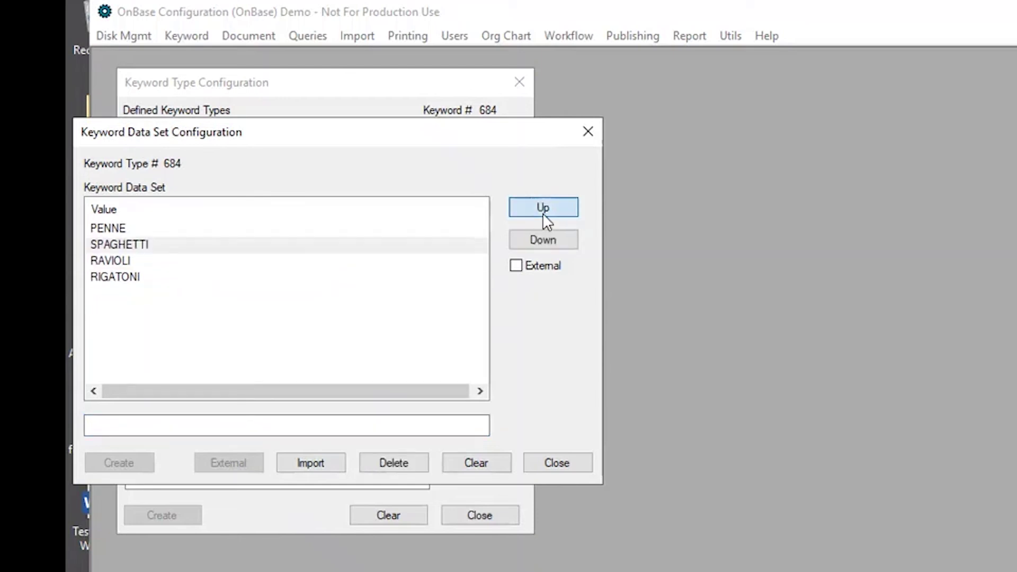
{"action": "left_click", "coordinate": [544, 214]}
{"action": "left_click", "coordinate": [137, 247]}
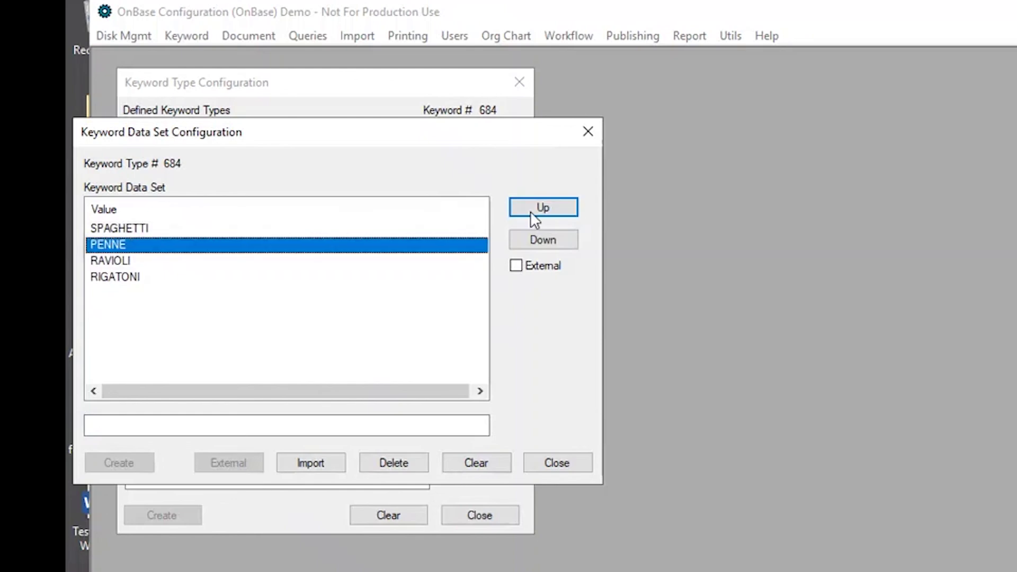
{"action": "left_click", "coordinate": [555, 241]}
{"action": "left_click", "coordinate": [555, 241]}
{"action": "left_click", "coordinate": [330, 366]}
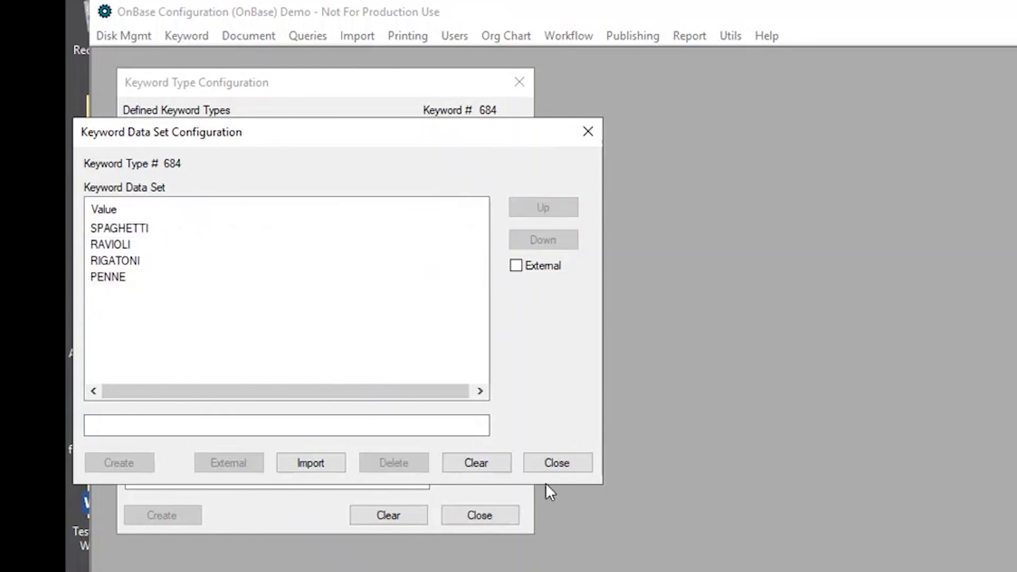
{"action": "left_click", "coordinate": [566, 466]}
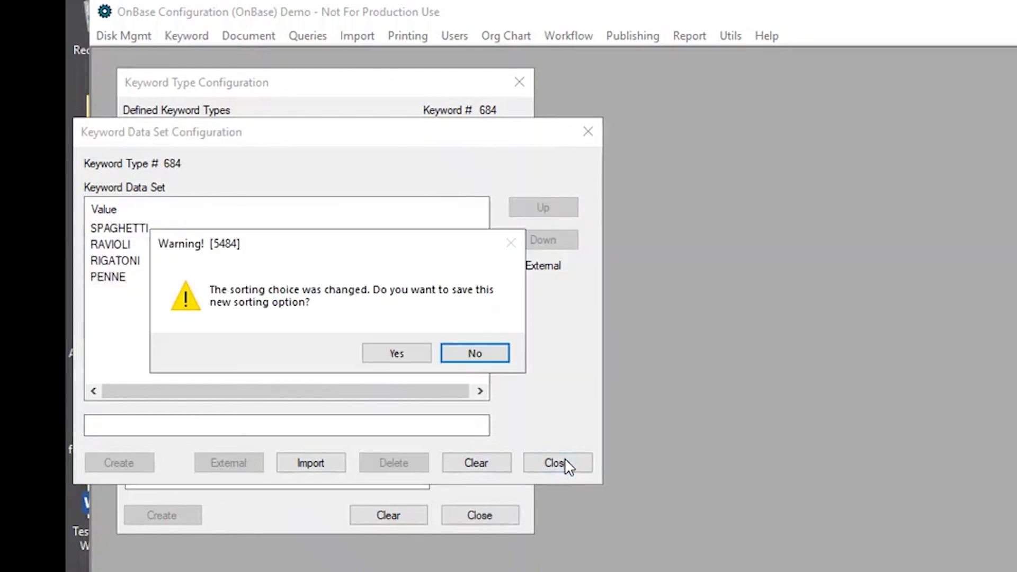
{"action": "left_click", "coordinate": [411, 354]}
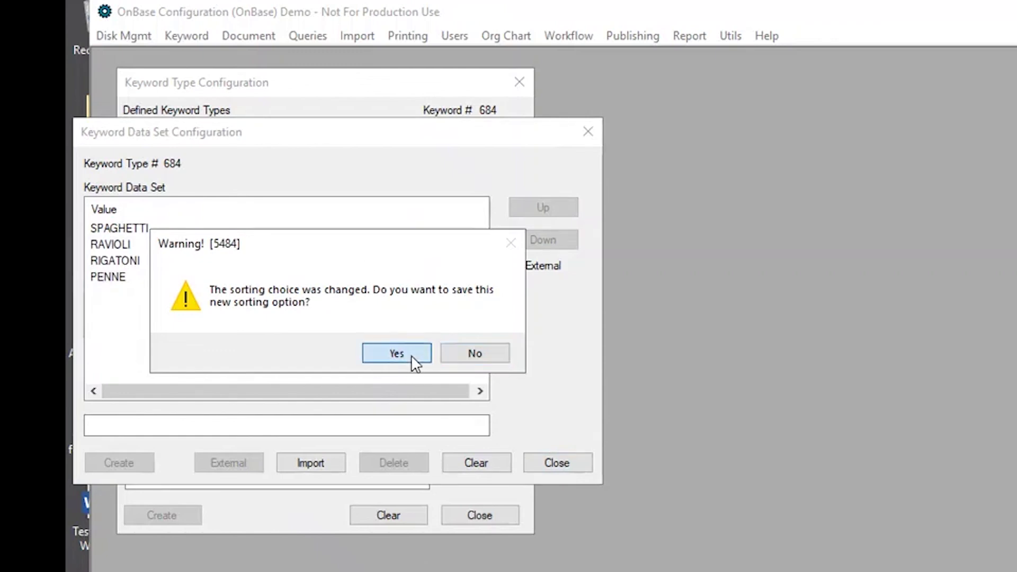